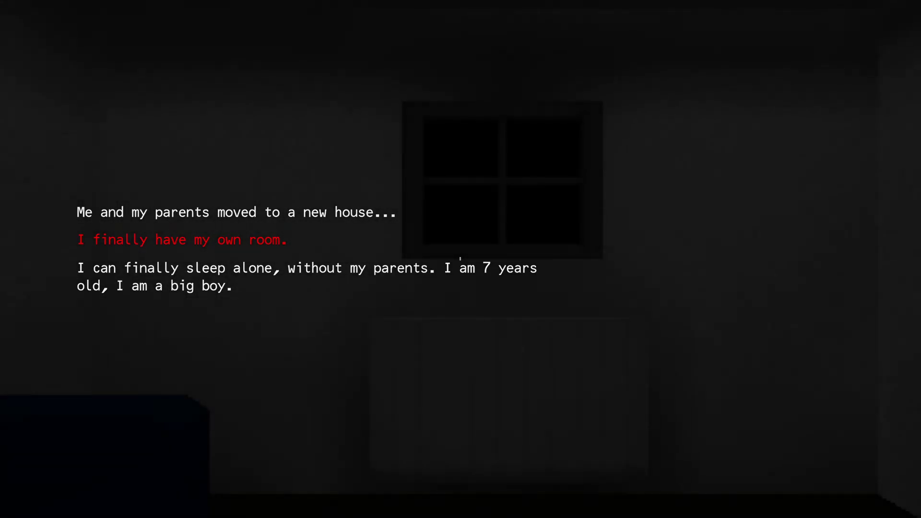
pyautogui.press('w')
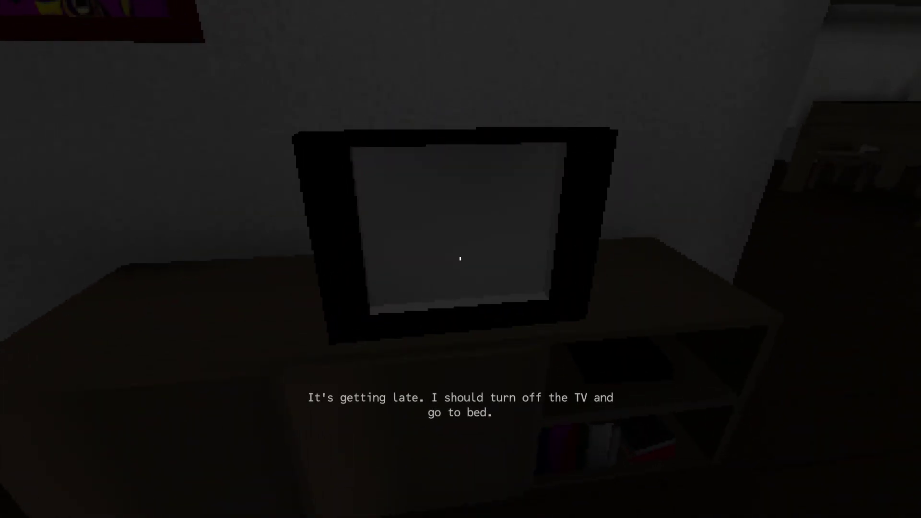
pyautogui.press('s')
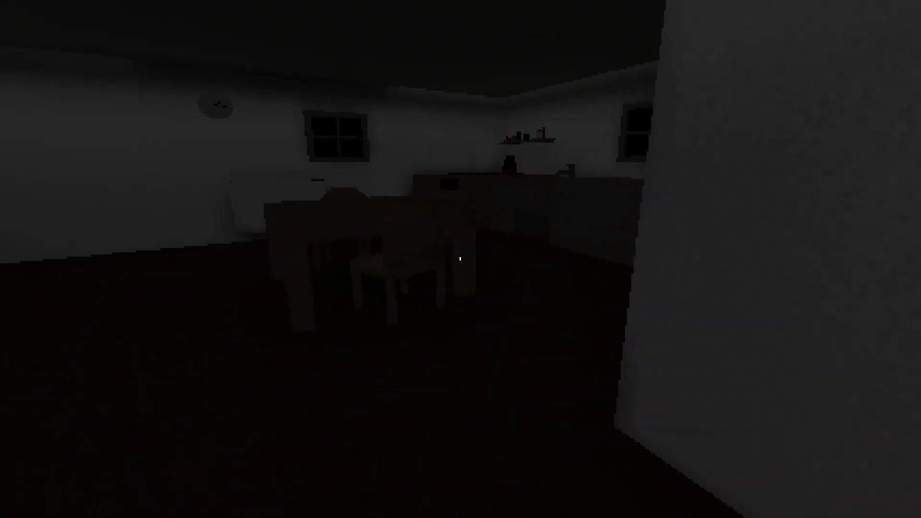
pyautogui.press('w')
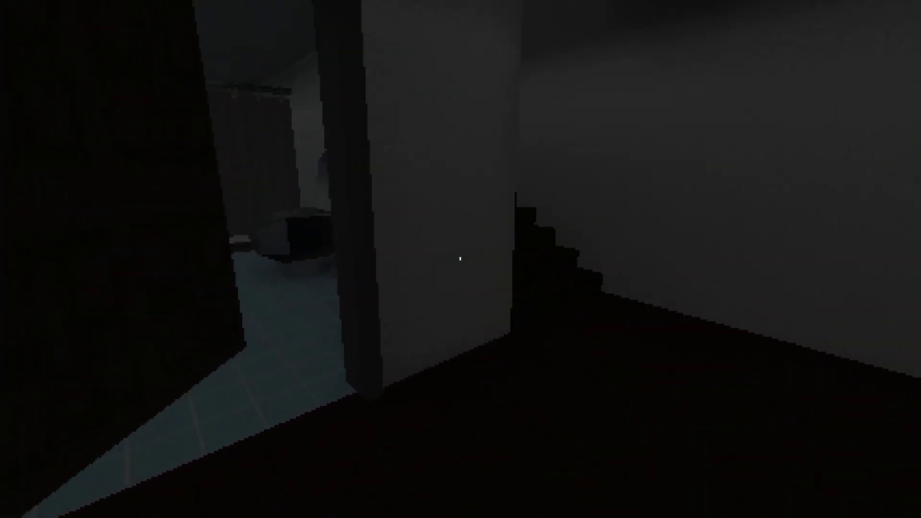
pyautogui.press('w')
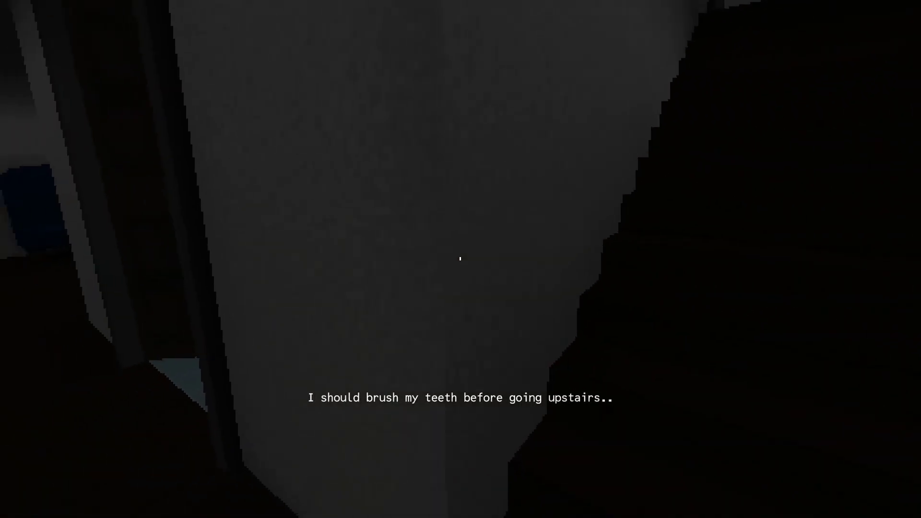
pyautogui.press('w')
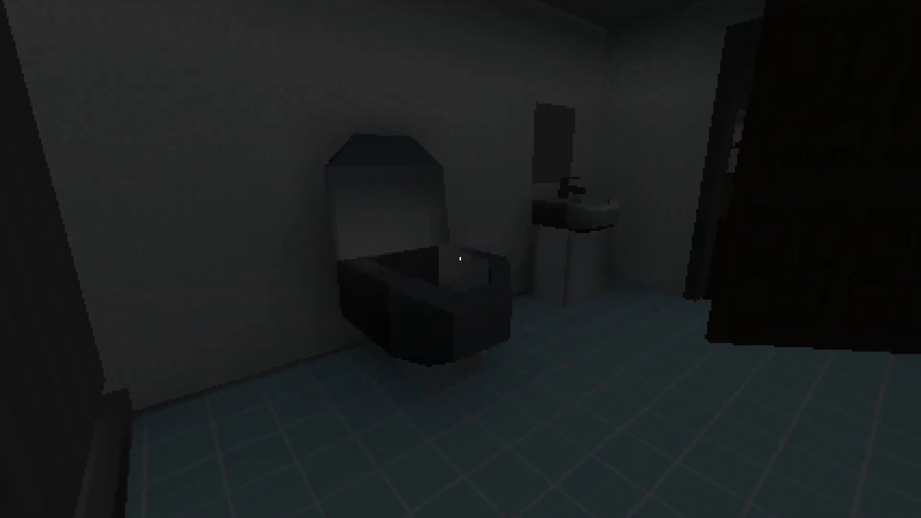
pyautogui.press('w')
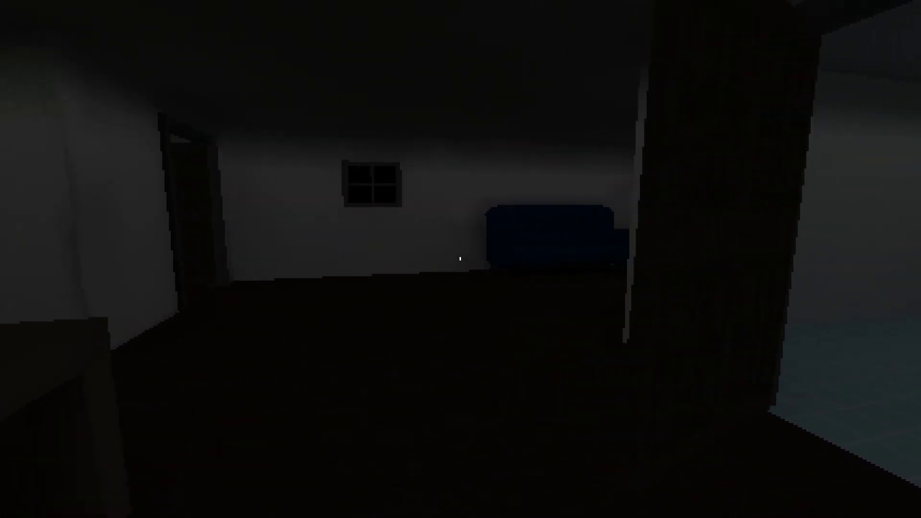
pyautogui.press('w')
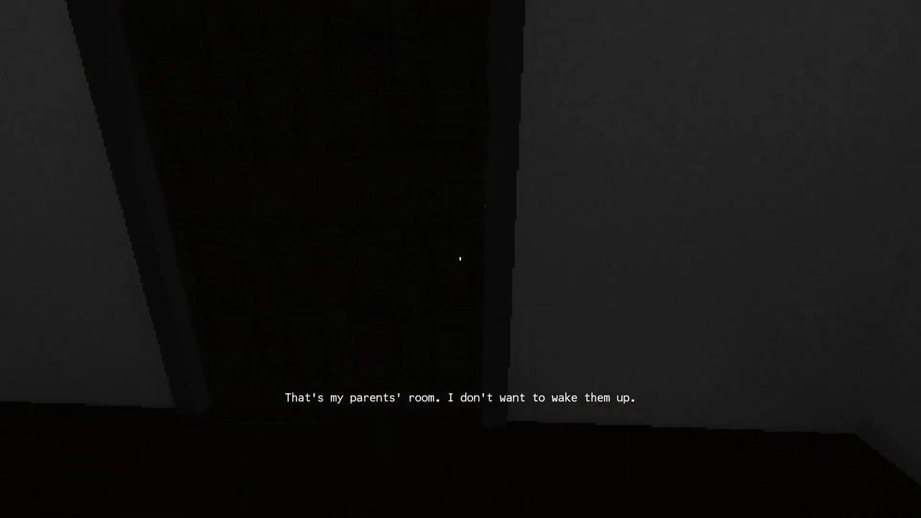
pyautogui.press('w')
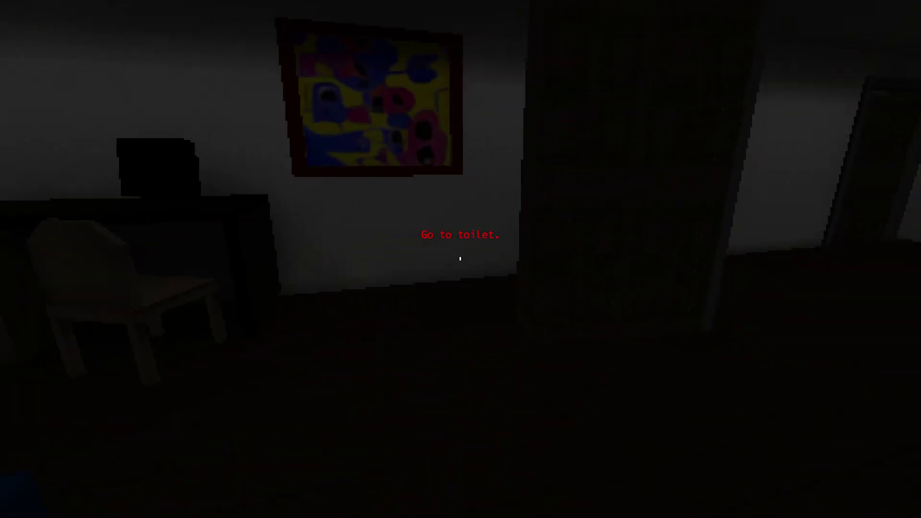
pyautogui.press('w')
pyautogui.press('w')
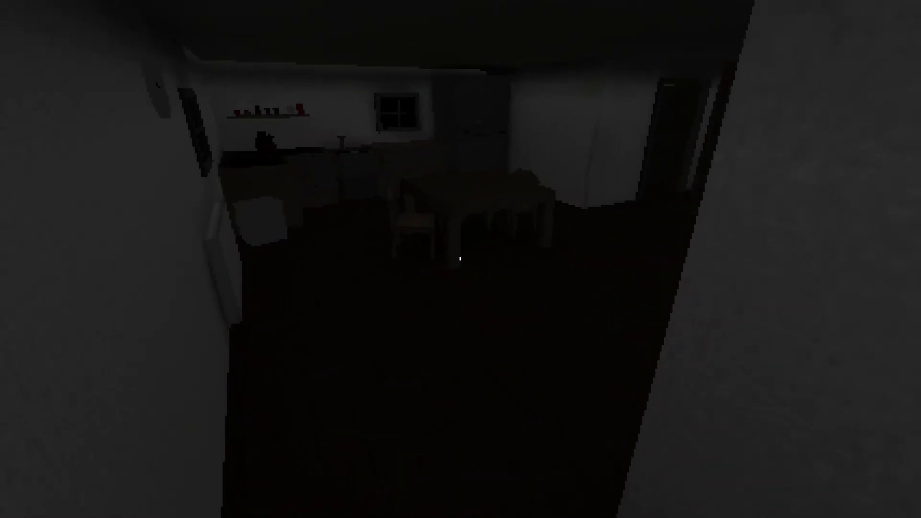
pyautogui.press('w')
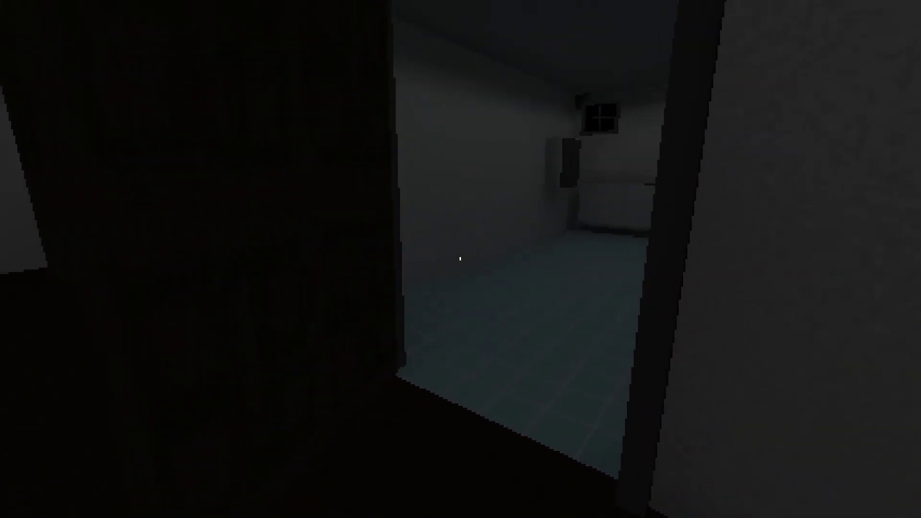
pyautogui.press('w')
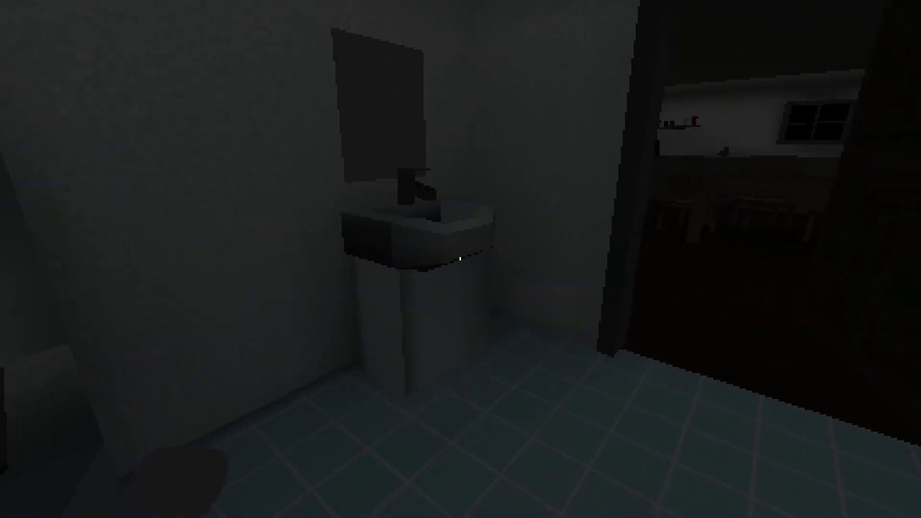
pyautogui.press('w')
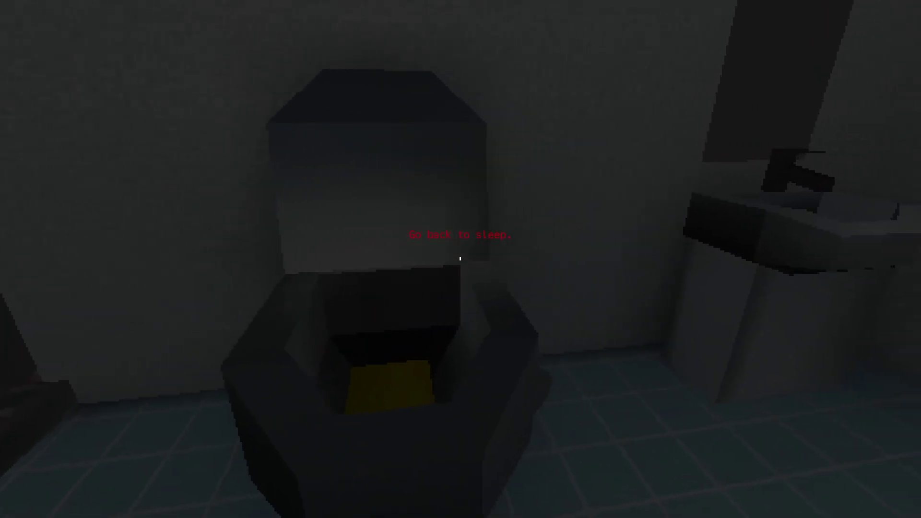
pyautogui.press('w')
pyautogui.press('w')
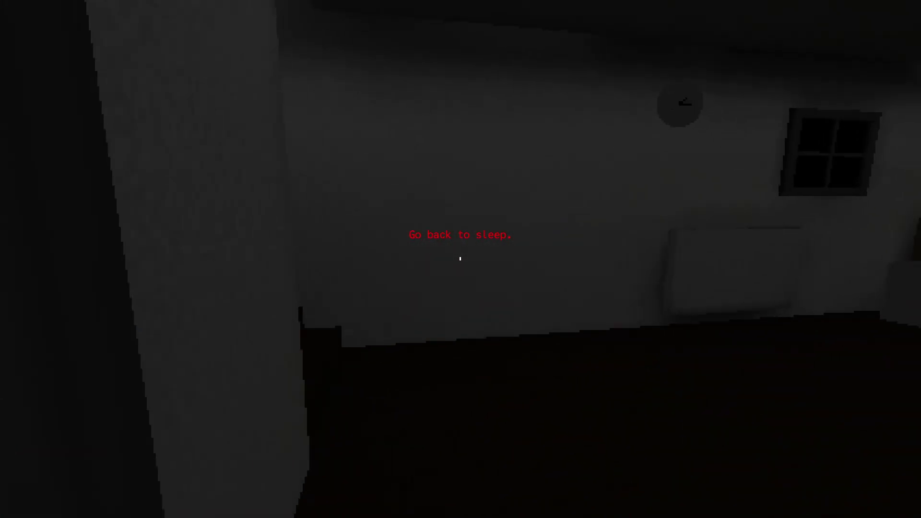
pyautogui.press('w')
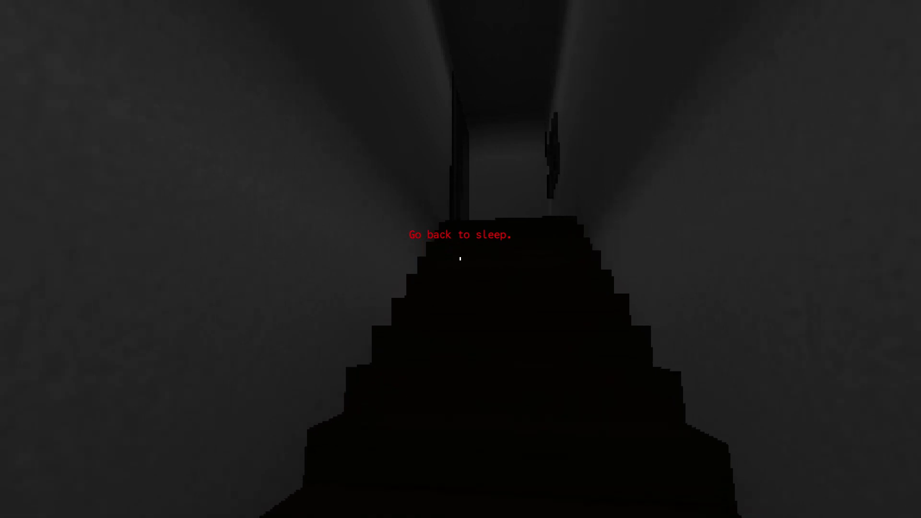
pyautogui.press('w')
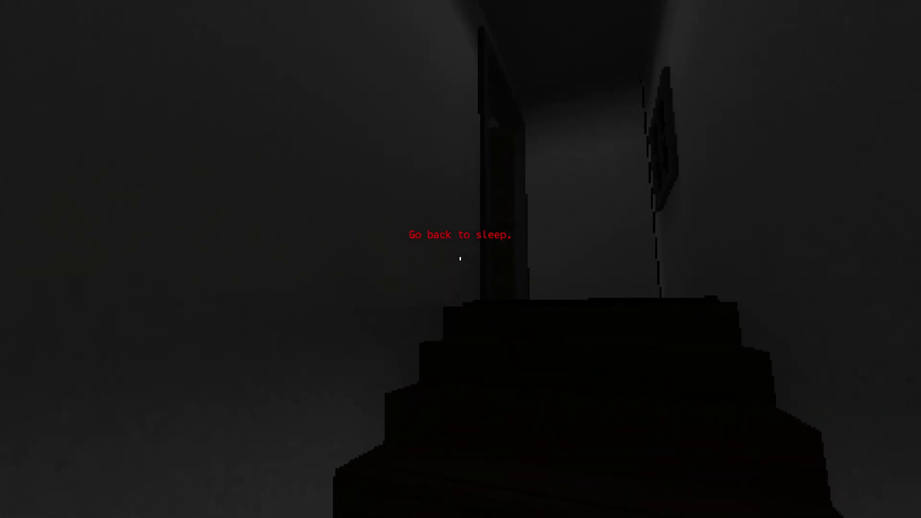
pyautogui.press('w')
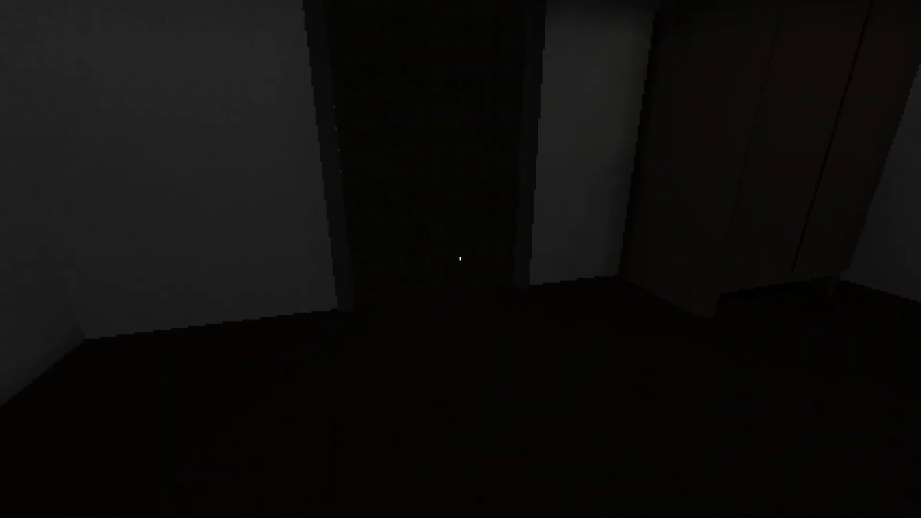
pyautogui.press('w')
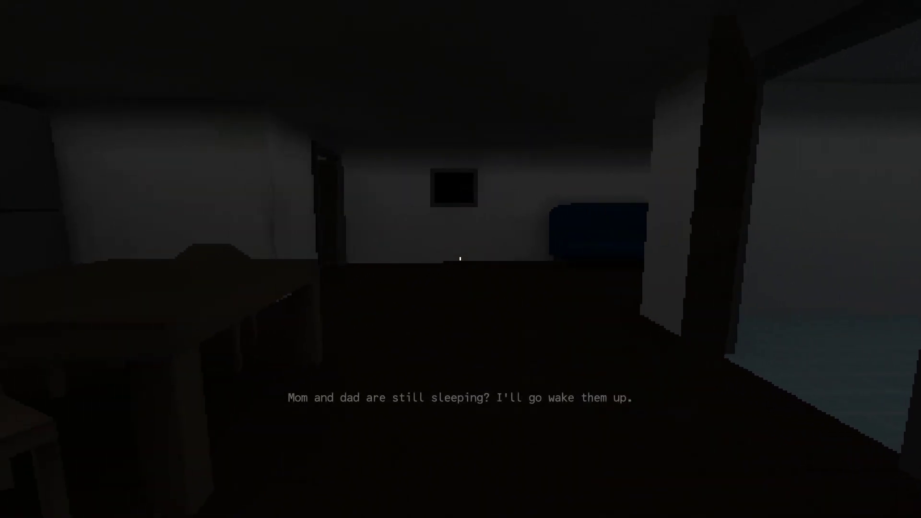
pyautogui.press('w')
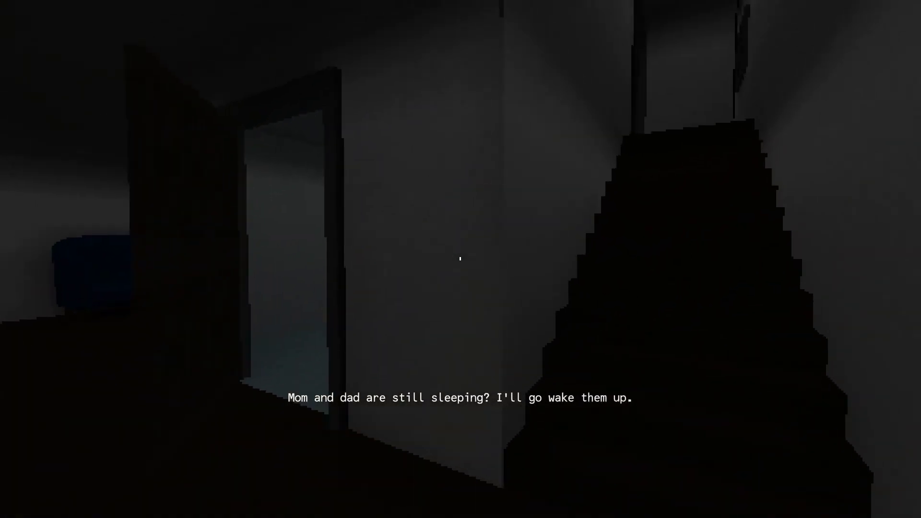
pyautogui.press('w')
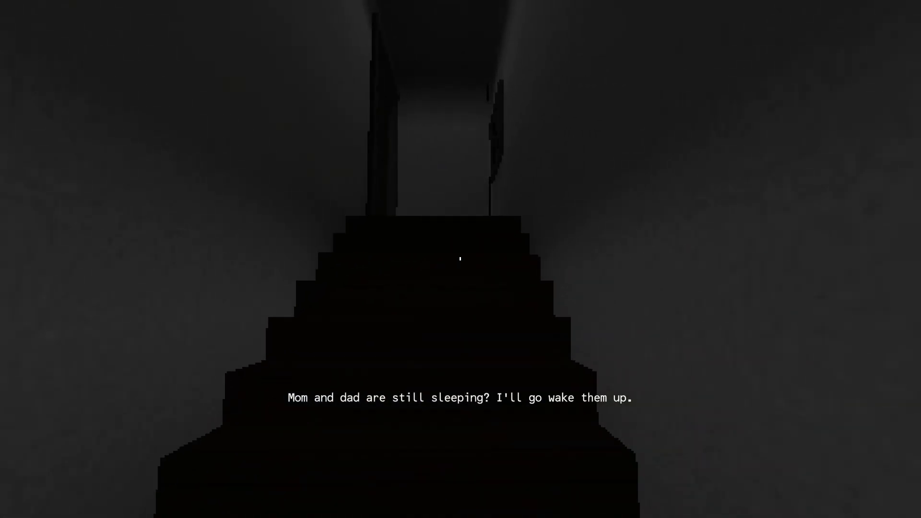
pyautogui.press('w')
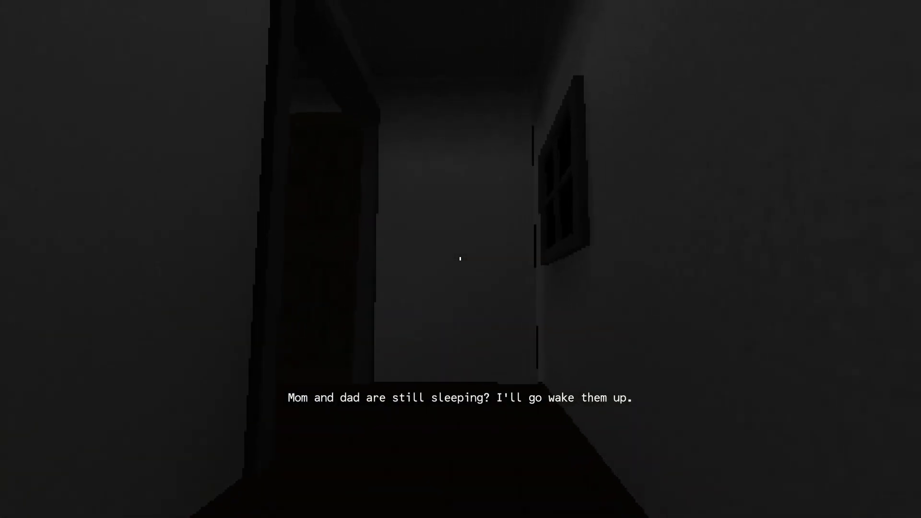
pyautogui.press('w')
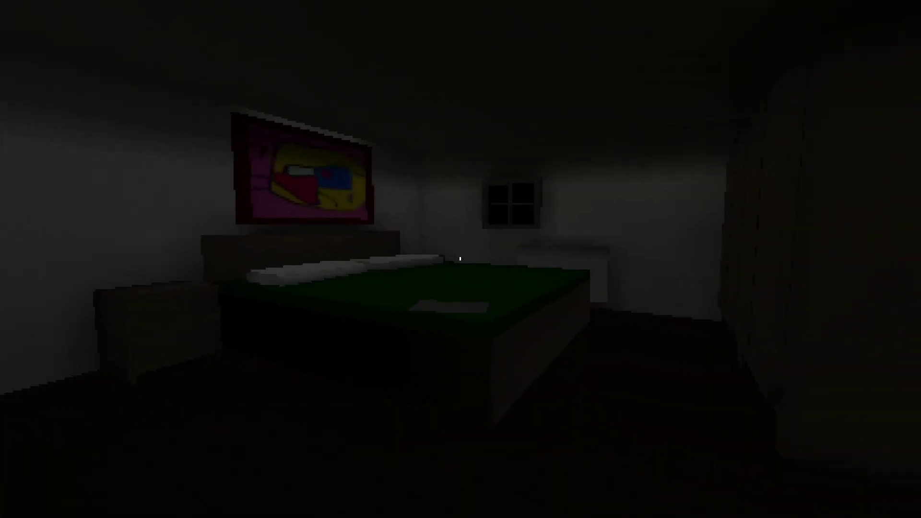
pyautogui.press('w')
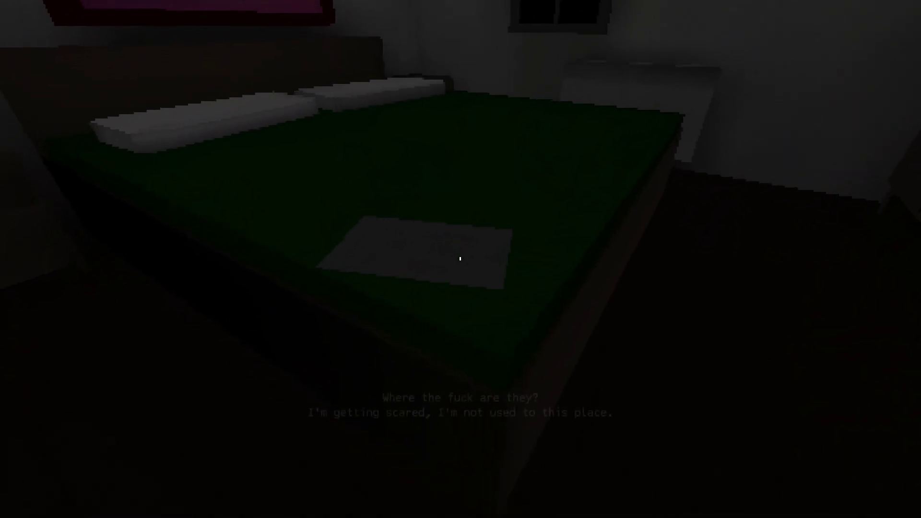
pyautogui.press('w')
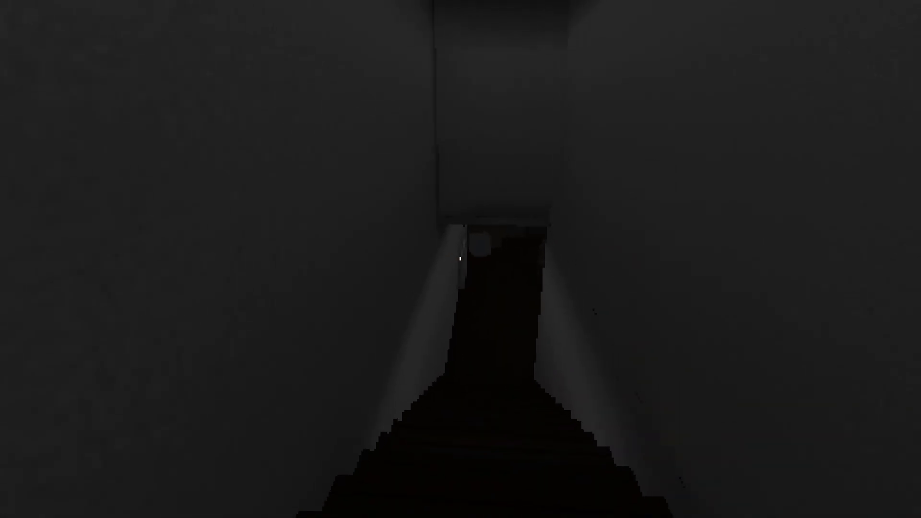
pyautogui.press('w')
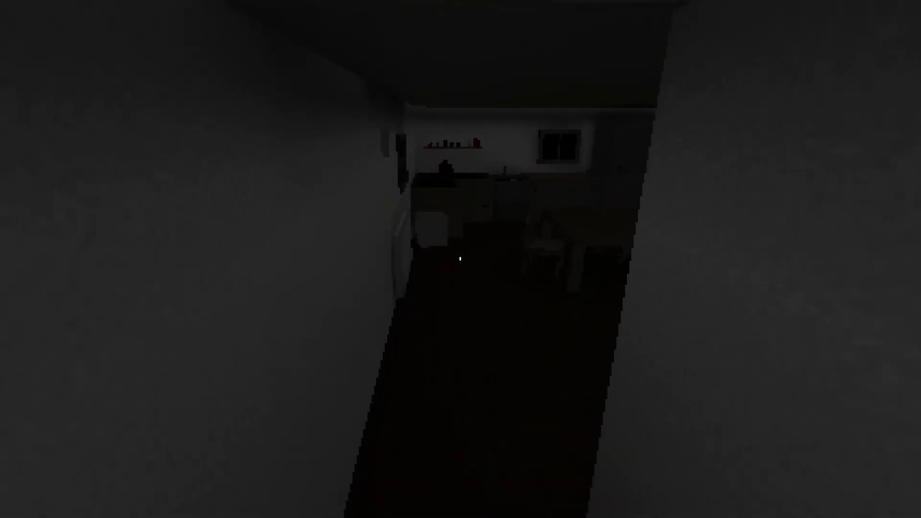
pyautogui.press('w')
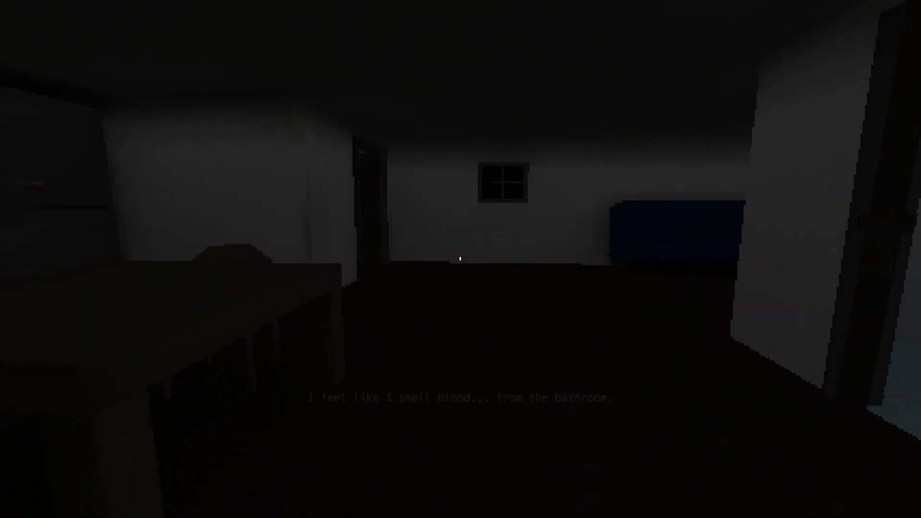
pyautogui.press('w')
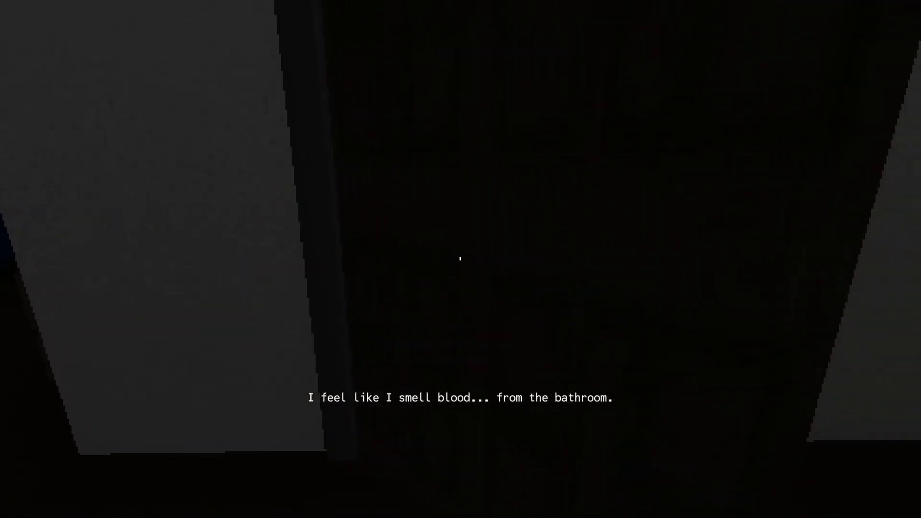
pyautogui.press('w')
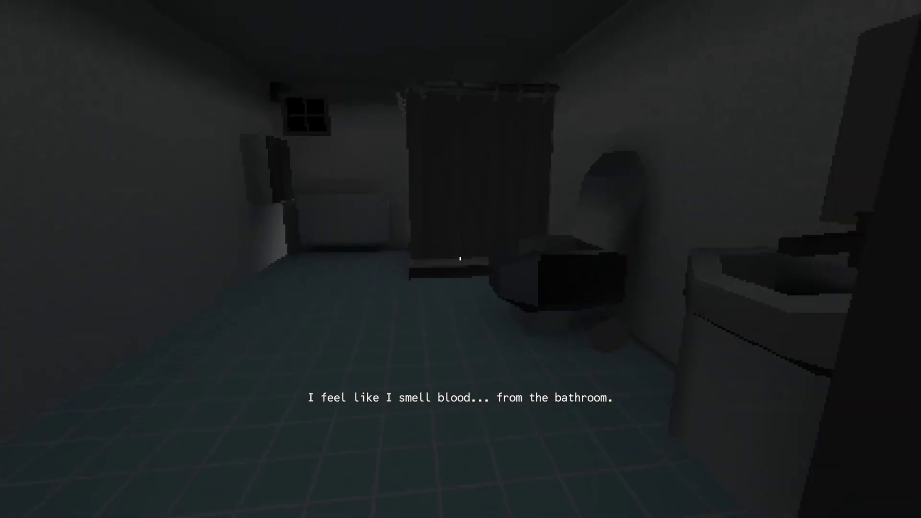